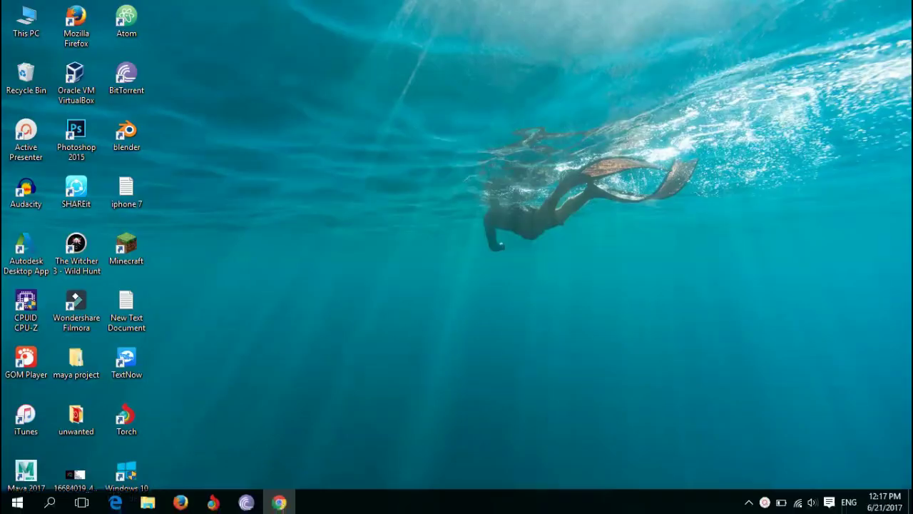
left_click(279, 500)
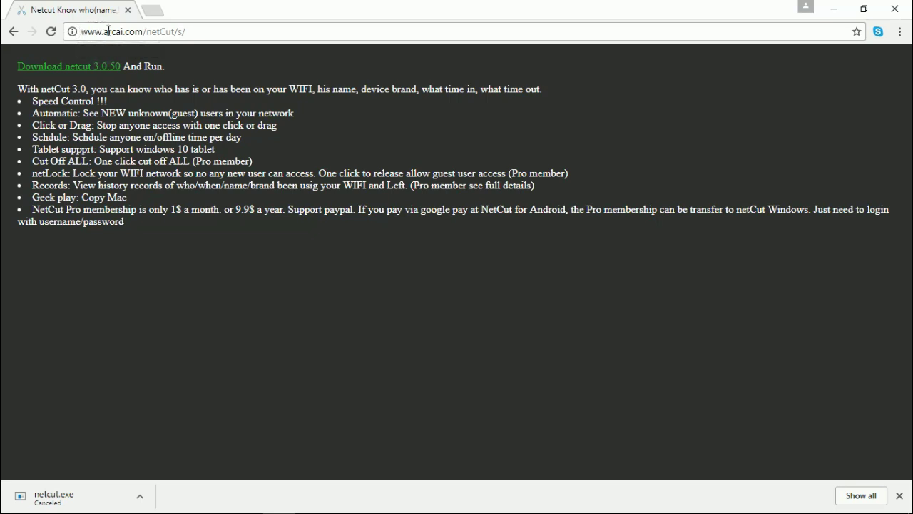
left_click(54, 66)
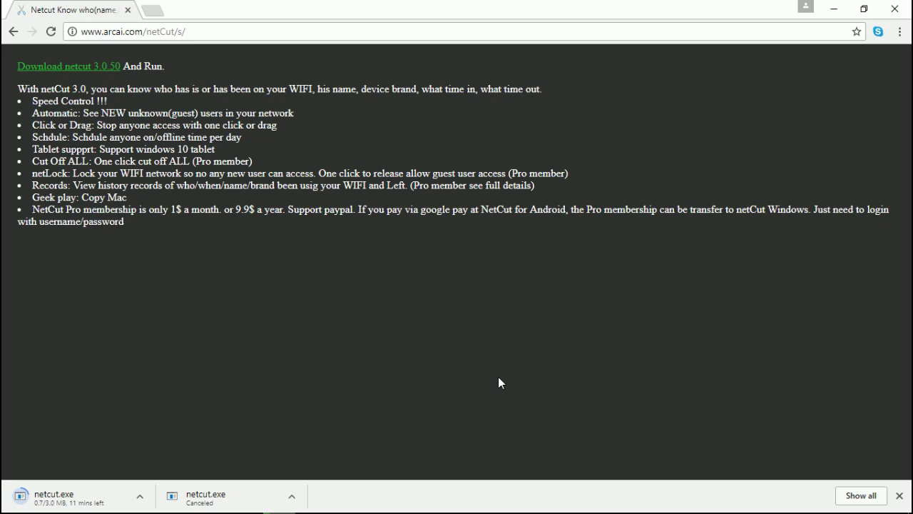
left_click(139, 497)
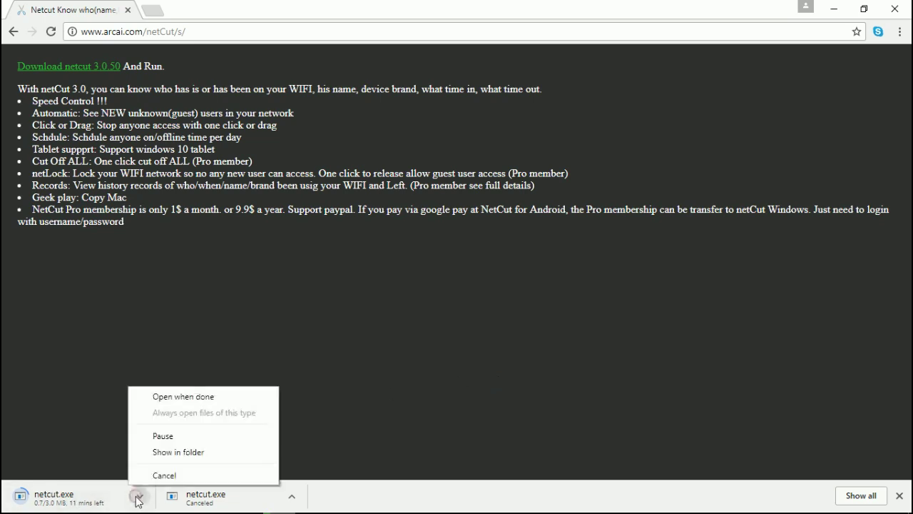
left_click(138, 499)
left_click(139, 498)
left_click(154, 473)
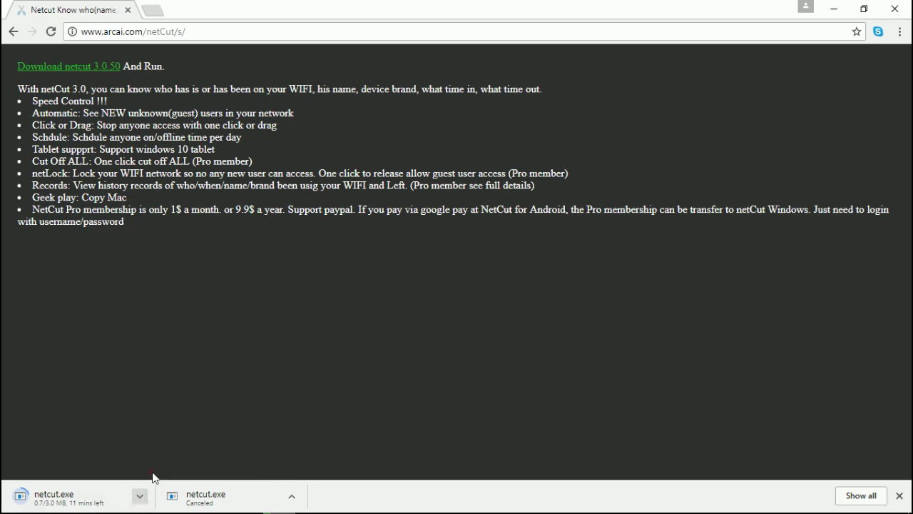
left_click(896, 15)
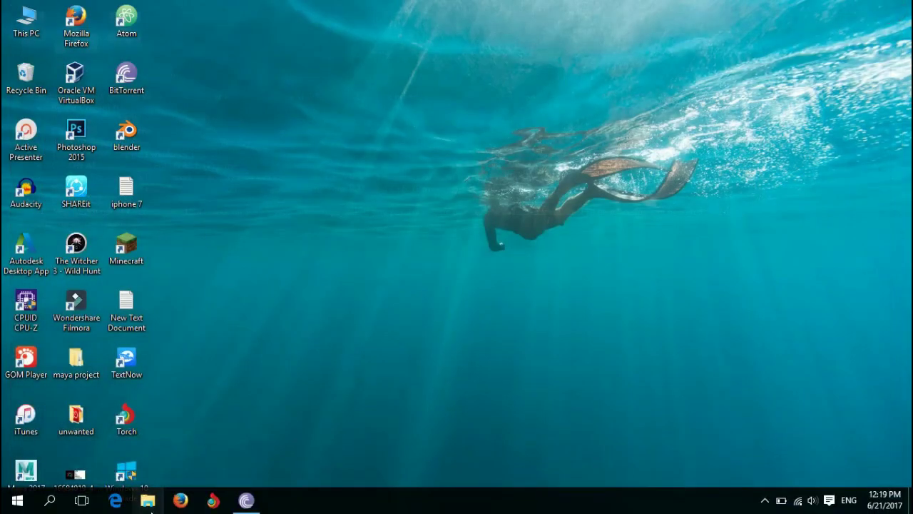
- Launch the netcut installer from the software folder on Local Disk (F:)
left_click(148, 501)
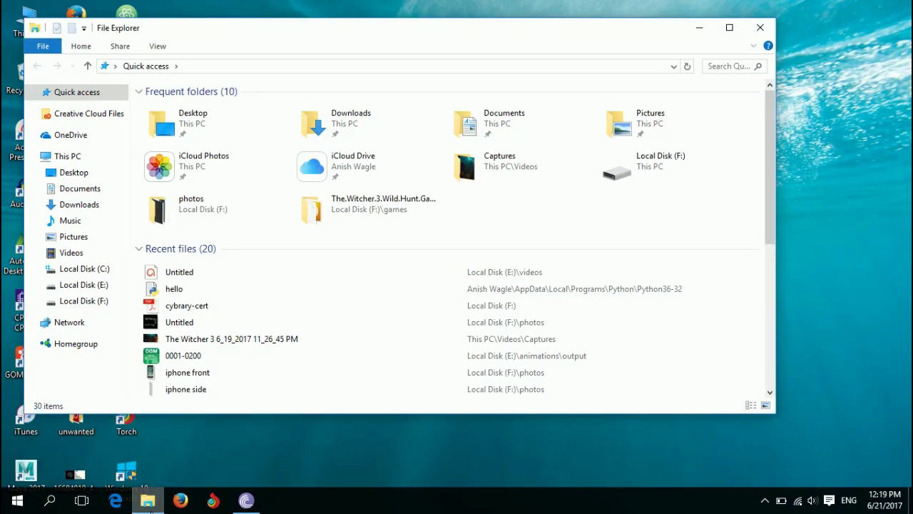
left_click(79, 301)
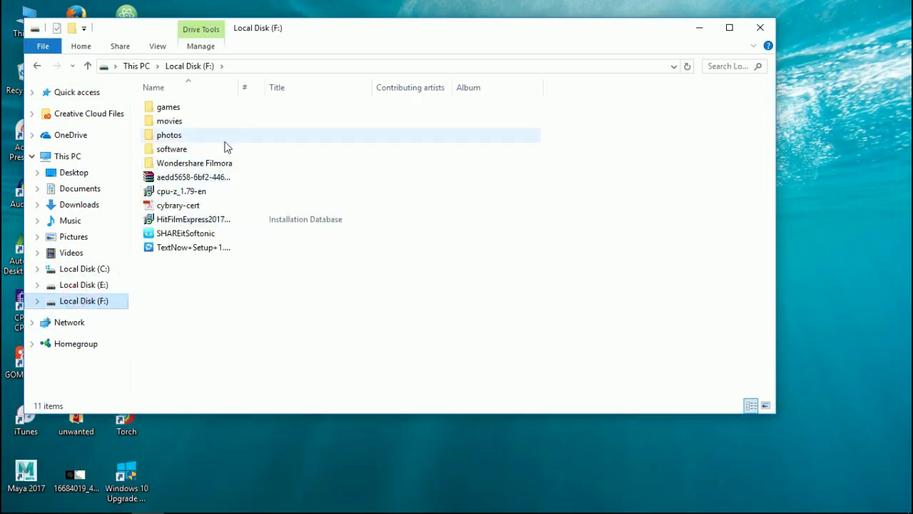
double_click(229, 152)
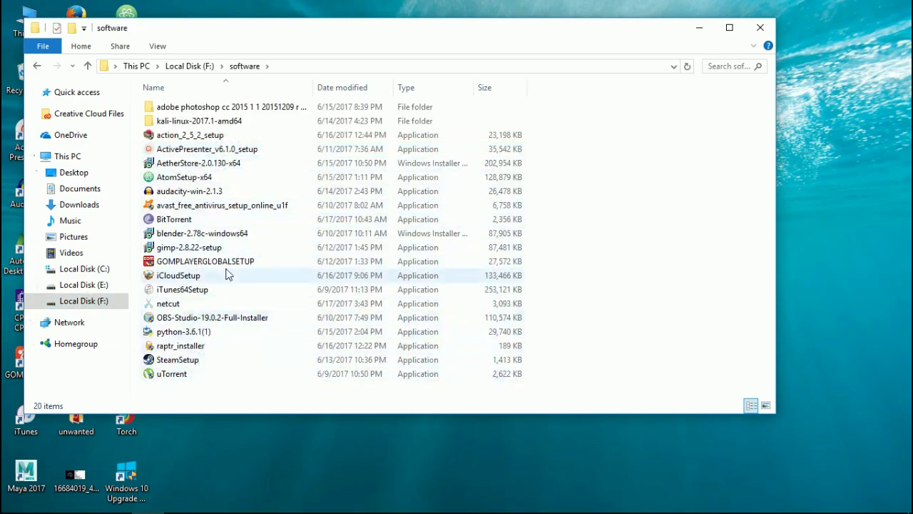
left_click(214, 307)
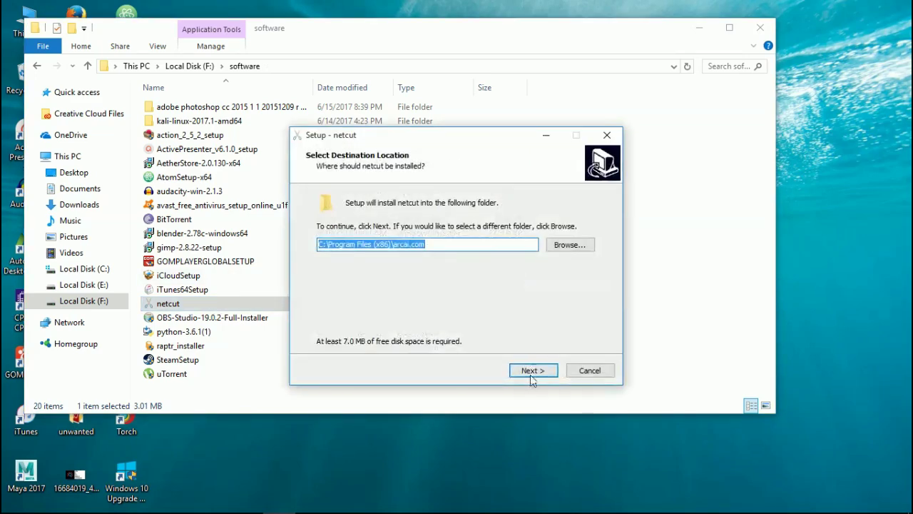
- Install netcut into the existing folder C:\Program Files (x86)\arcai.com, keeping the default Start Menu folder netcut
left_click(529, 370)
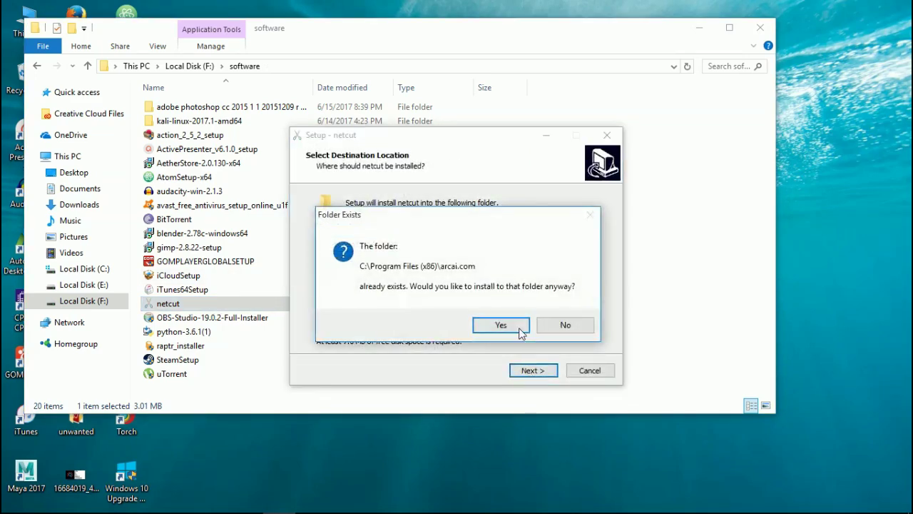
left_click(518, 326)
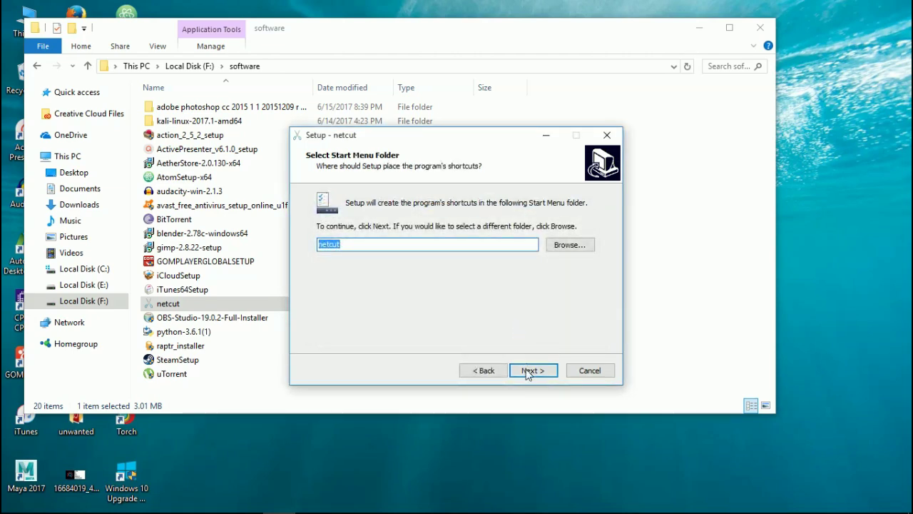
left_click(531, 371)
left_click(528, 372)
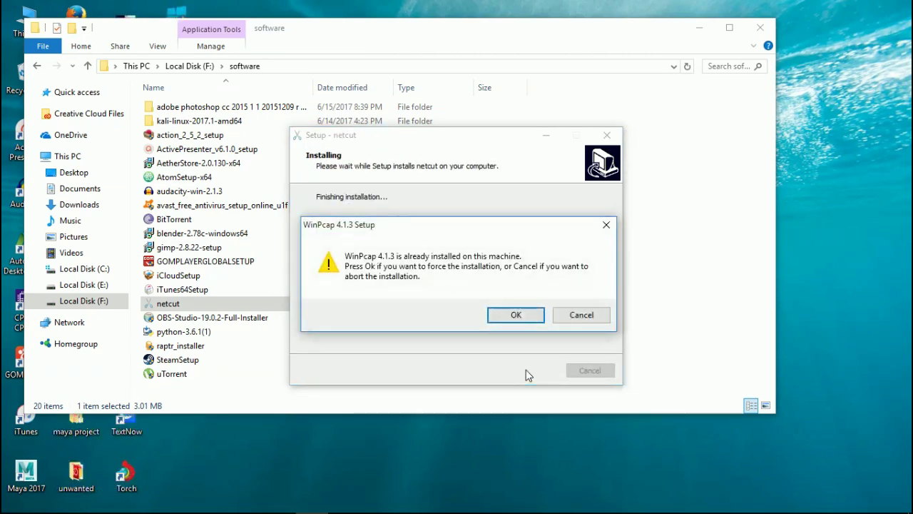
- Open the WinPcap 4.1.3 setup and quit it without reinstalling WinPcap
left_click(515, 314)
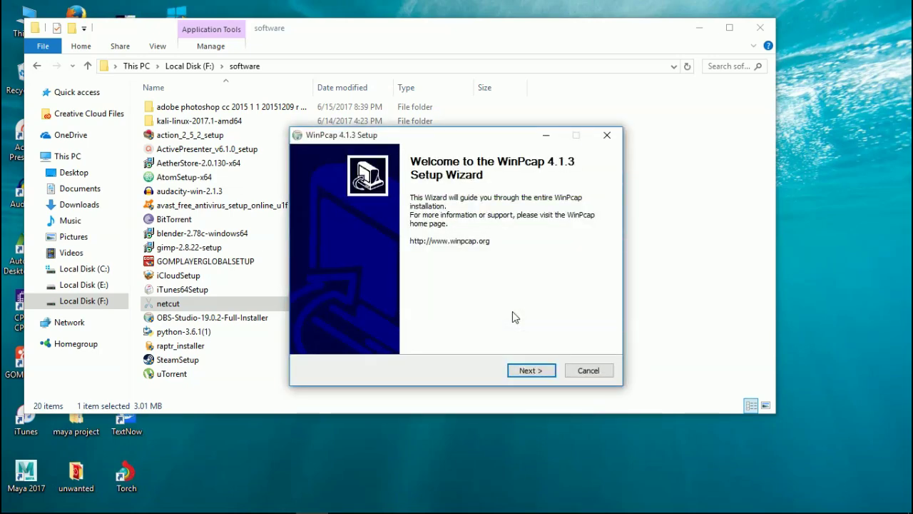
left_click(586, 371)
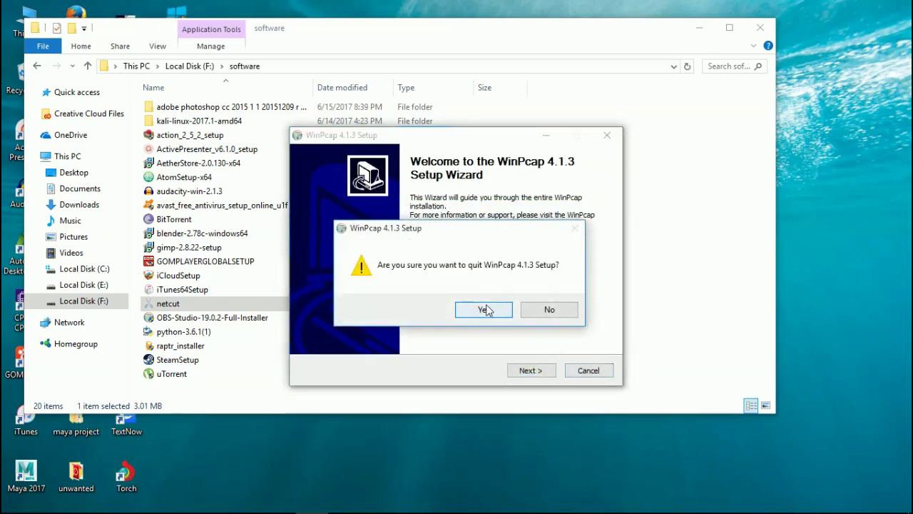
left_click(484, 309)
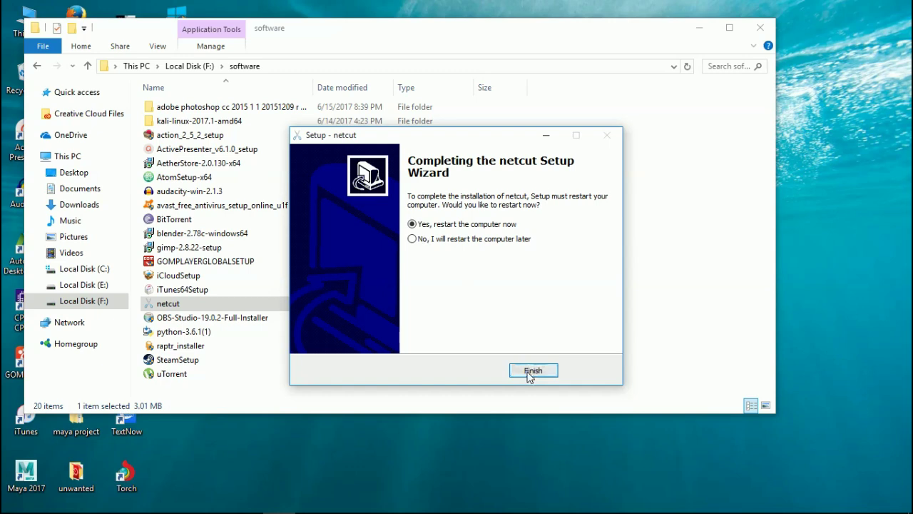
- Finish the netcut setup with the option to restart the computer later, and close the file window
left_click(412, 239)
left_click(535, 373)
left_click(760, 27)
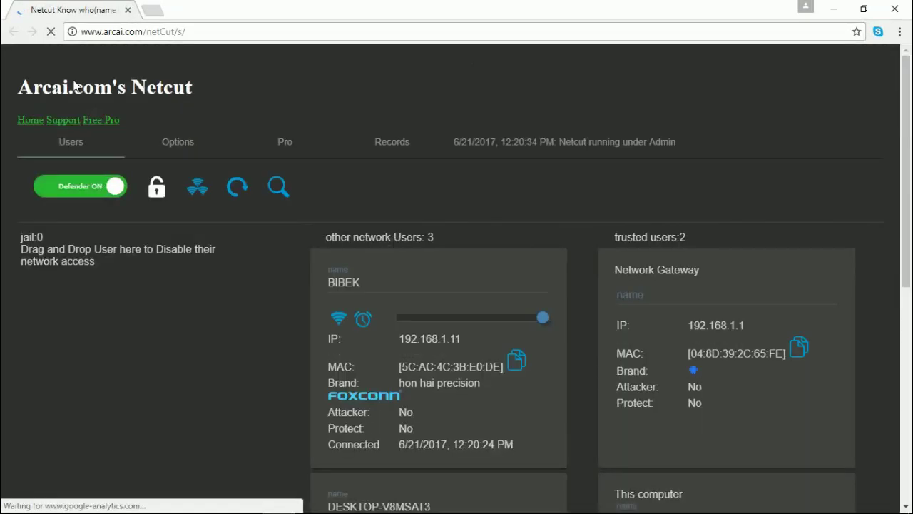
- Review the network users in netcut and move the device DESKTOP-V8MSAT3 into the jail to disable its network access
scroll(298, 373, "down", 6)
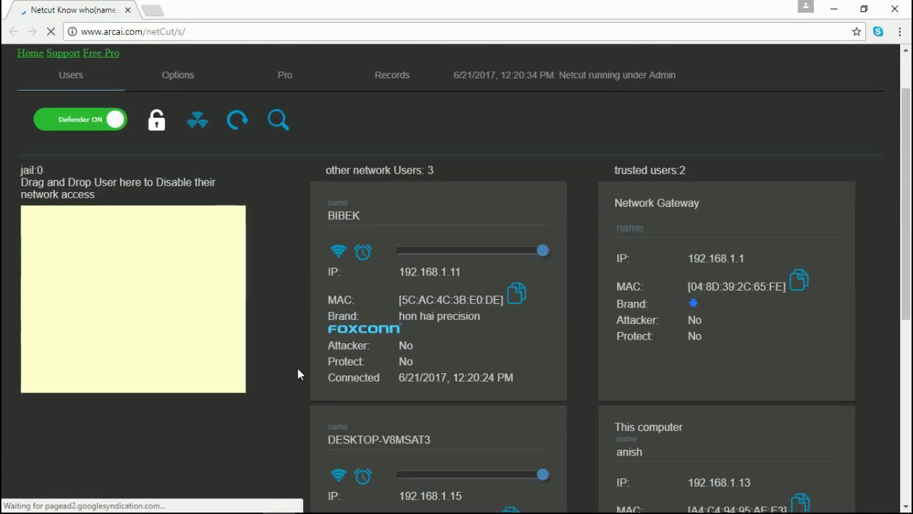
scroll(297, 373, "down", 6)
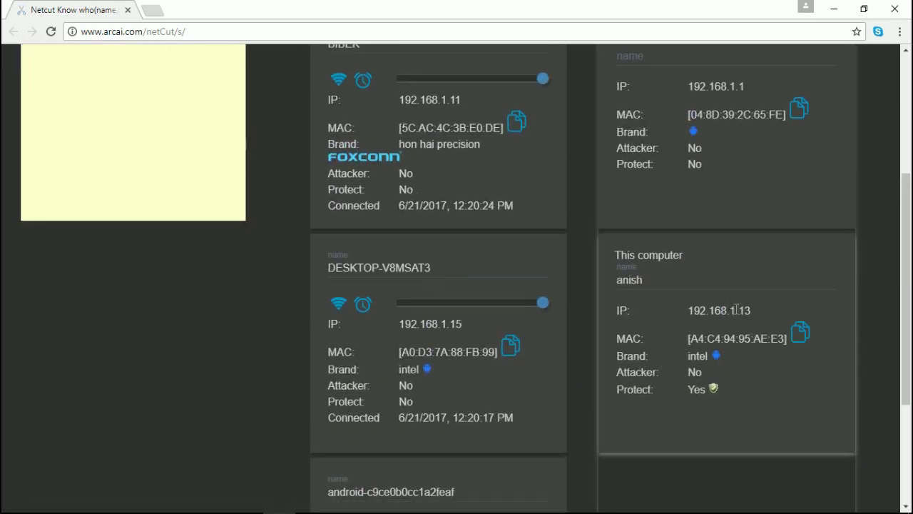
scroll(745, 299, "up", 5)
scroll(744, 297, "down", 4)
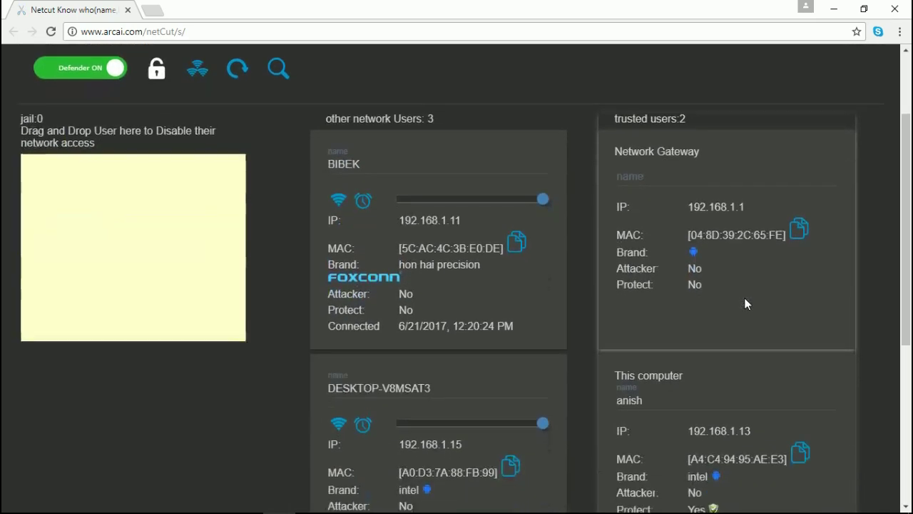
scroll(743, 300, "down", 2)
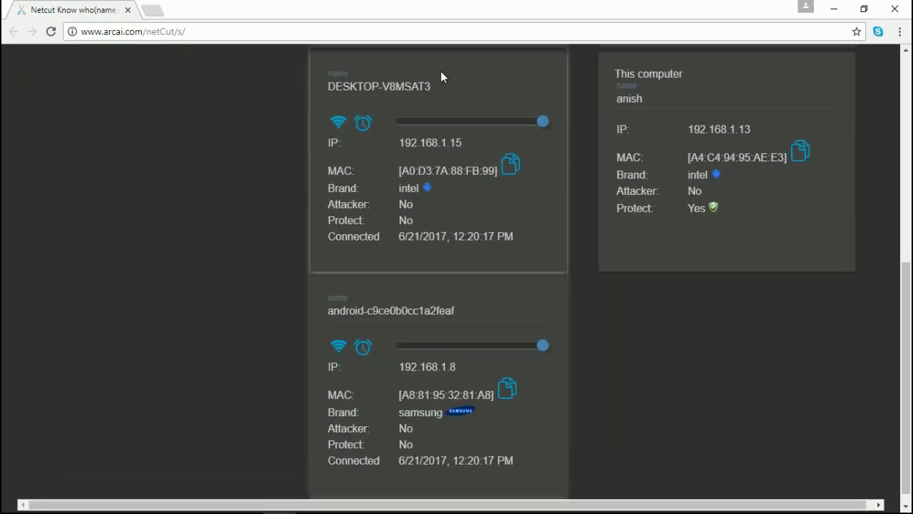
left_click_drag(441, 71, 109, 222)
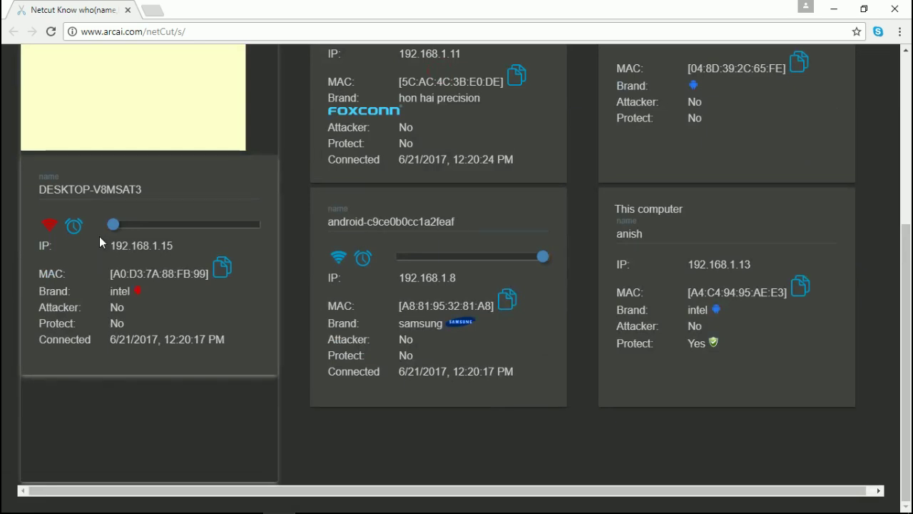
- Try several speed limits for the jailed DESKTOP-V8MSAT3, ending at the maximum, and close the netcut page
left_click(145, 225)
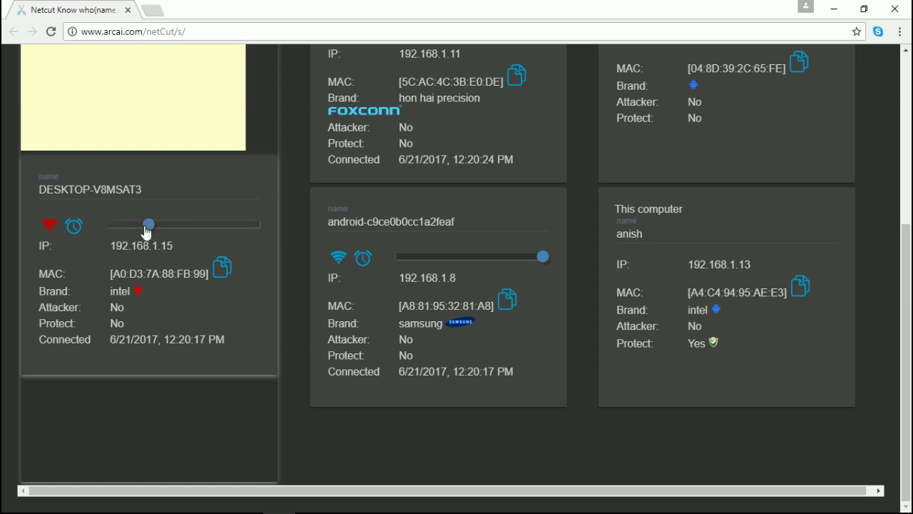
left_click(185, 228)
left_click(213, 228)
left_click(185, 228)
left_click(224, 230)
left_click(258, 230)
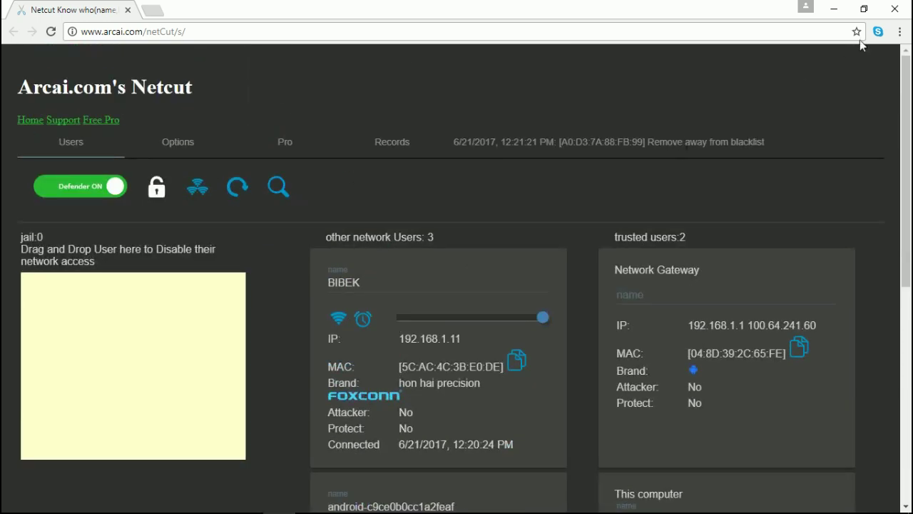
left_click(895, 10)
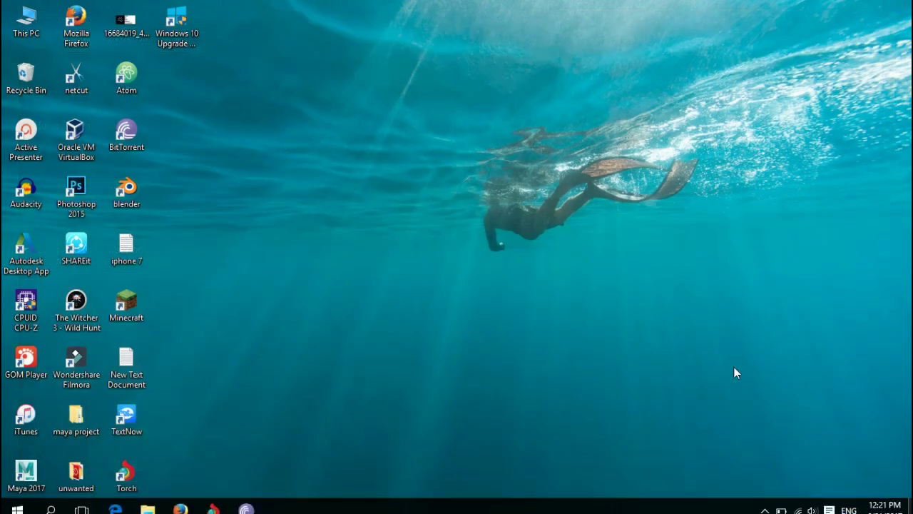
left_click(768, 502)
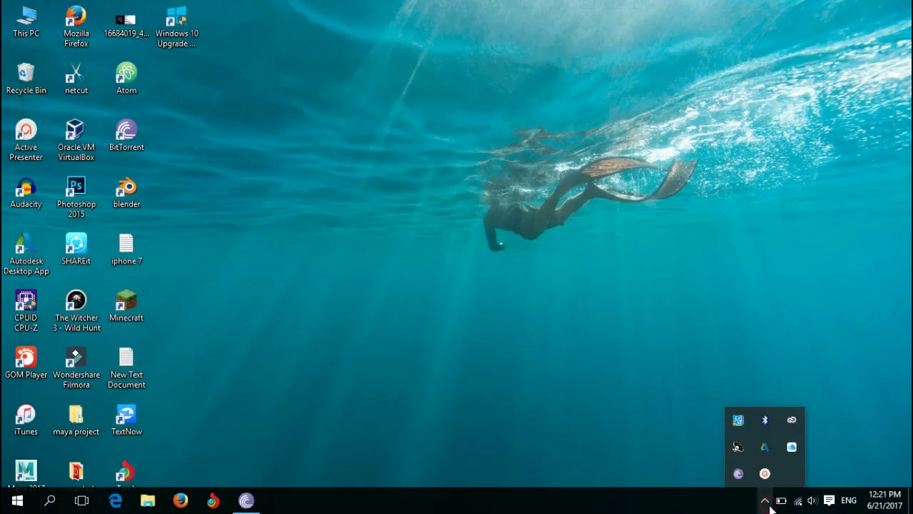
left_click(766, 474)
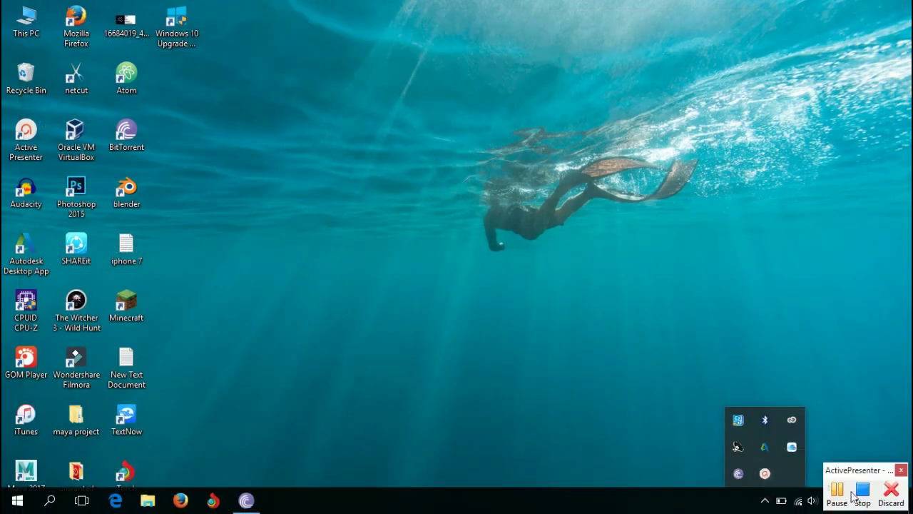